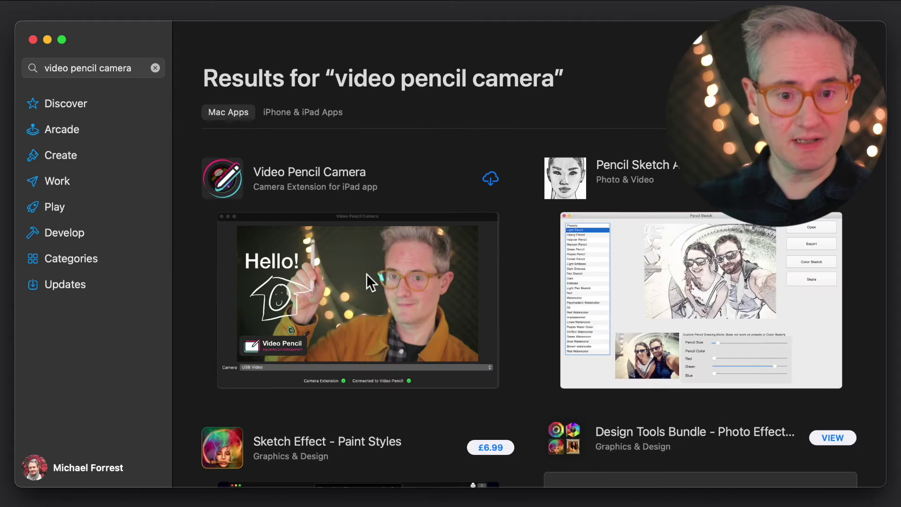
- Download Video Pencil Camera from the App Store and try installing its camera extension
left_click(367, 281)
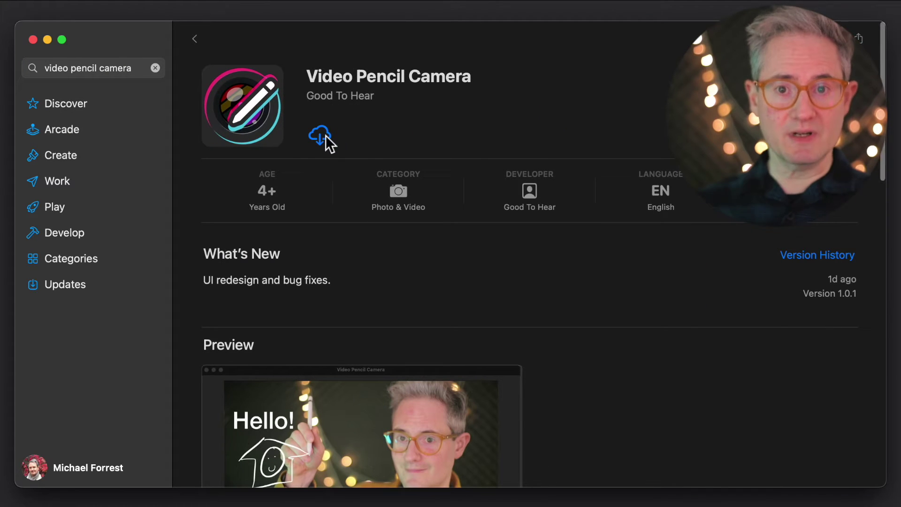
left_click(320, 137)
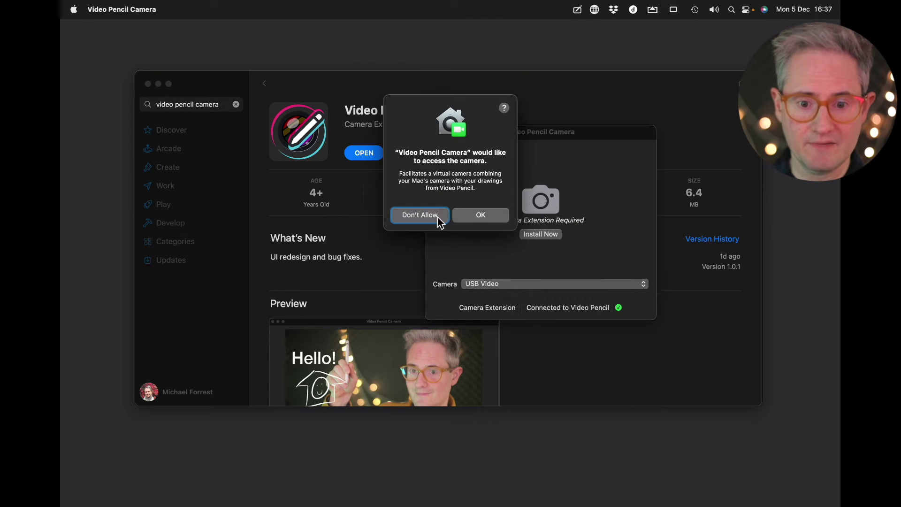
left_click(485, 215)
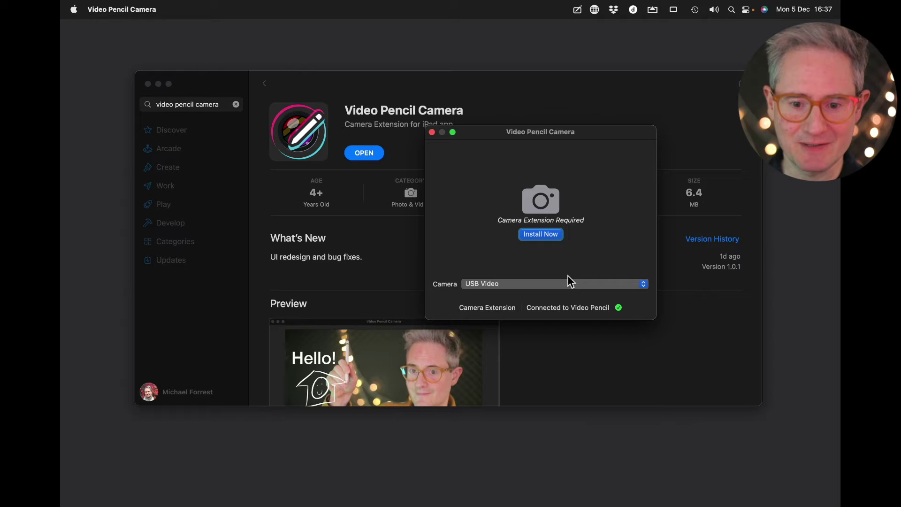
left_click_drag(540, 141, 444, 109)
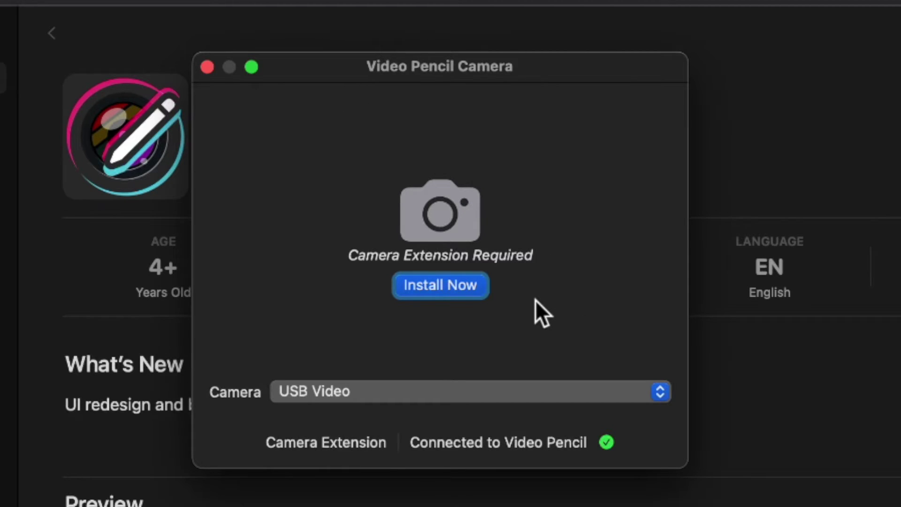
left_click(458, 284)
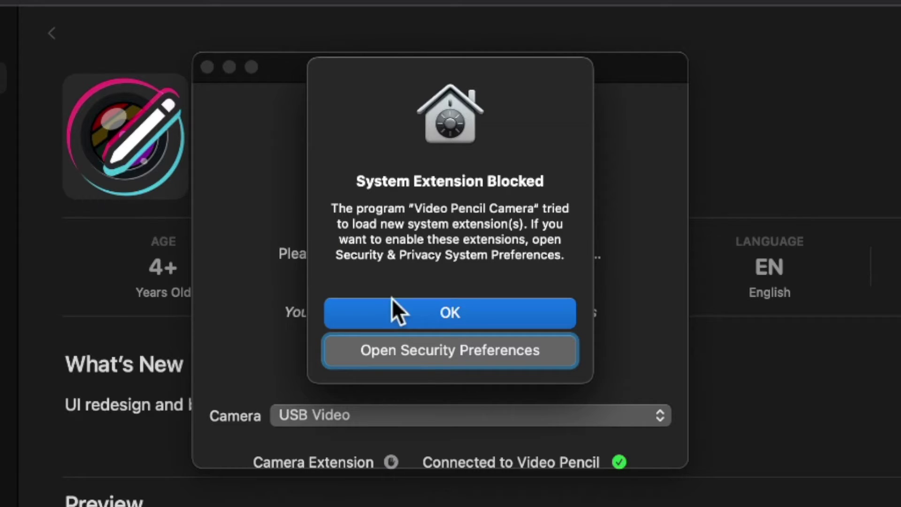
- Allow the blocked Video Pencil Camera system software in Security & Privacy
left_click(468, 354)
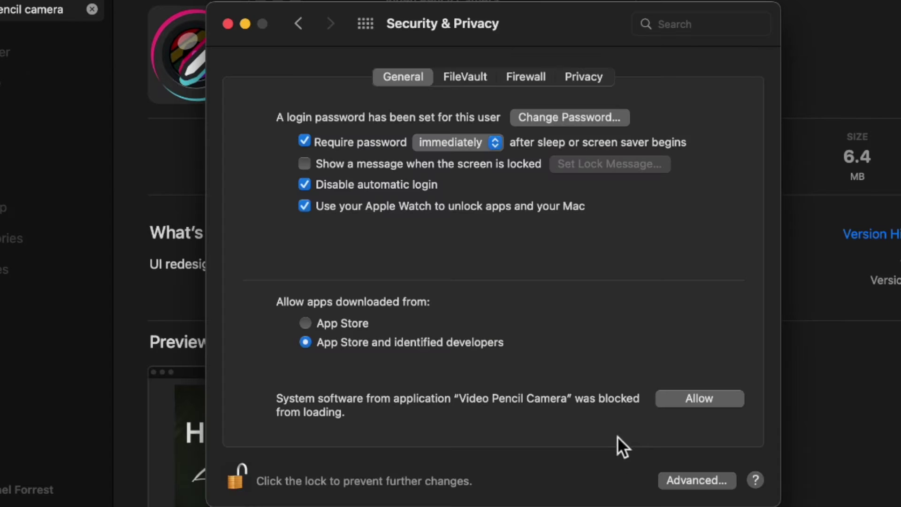
left_click(700, 399)
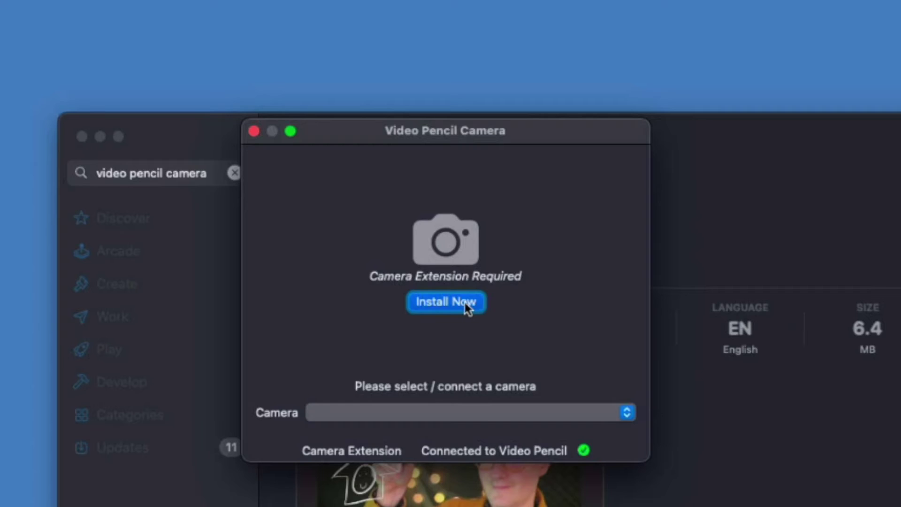
- Retry the extension install, then unlock Privacy & Security with the password
left_click(545, 230)
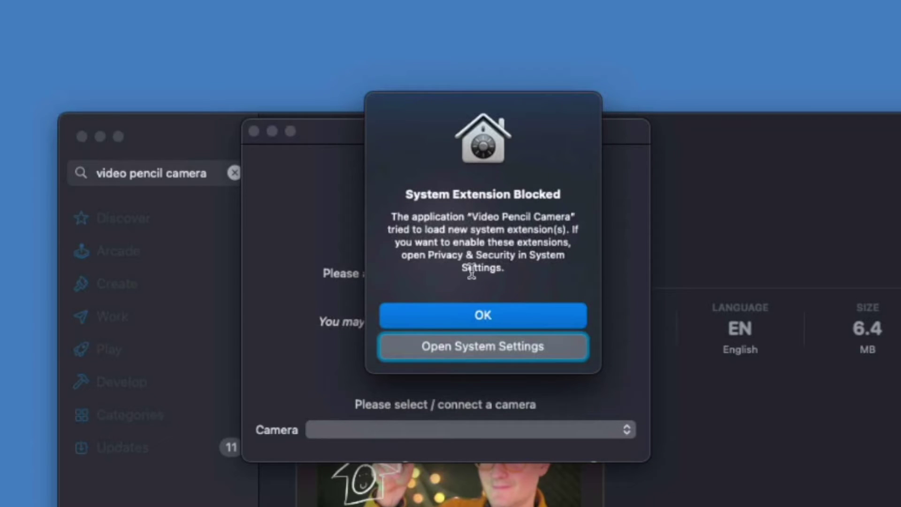
left_click(503, 356)
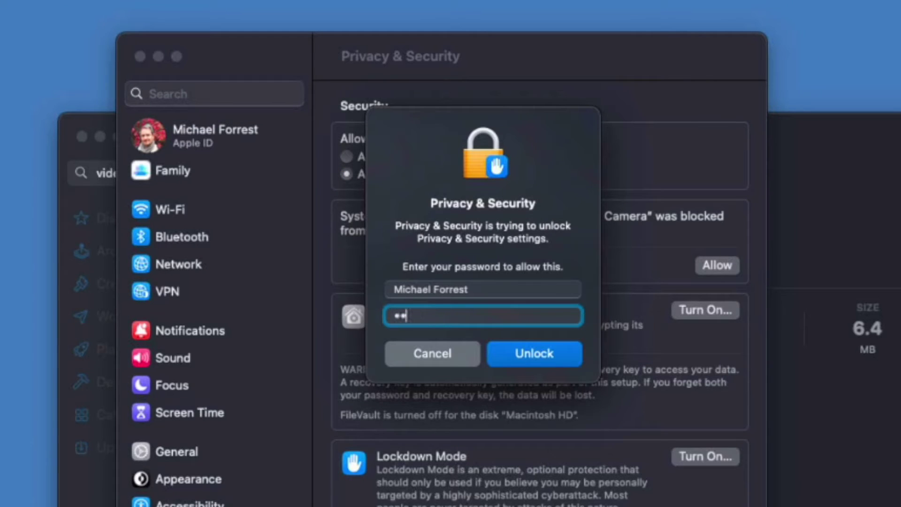
key("Return")
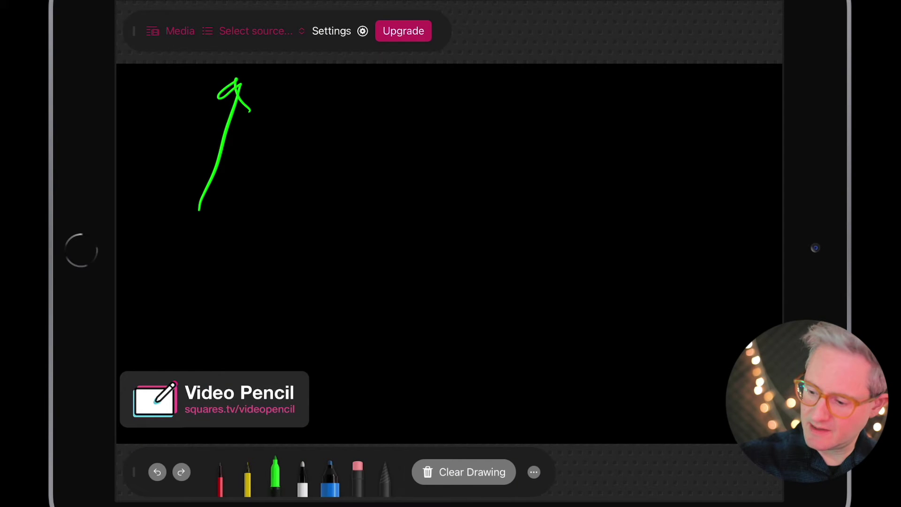
- Use Video Pencil Camera (mf-pro) as the source and clear the old green drawing
left_click(255, 30)
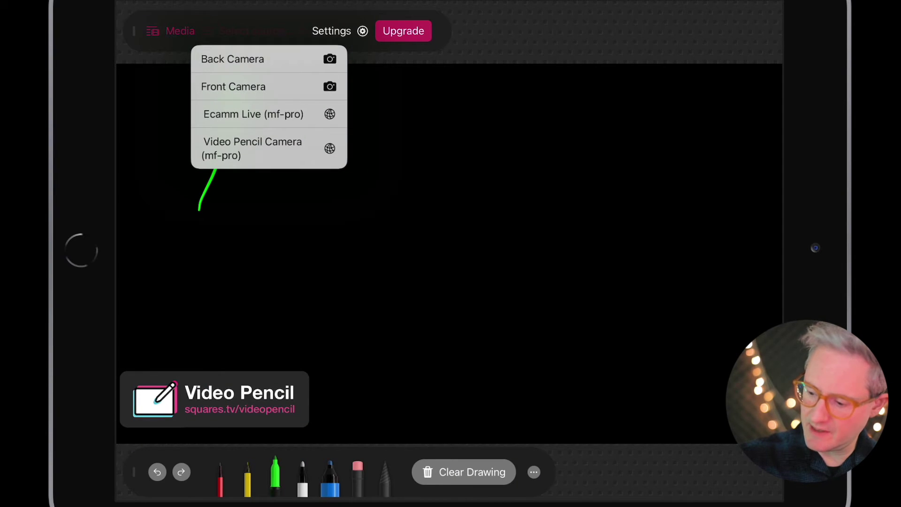
left_click(252, 148)
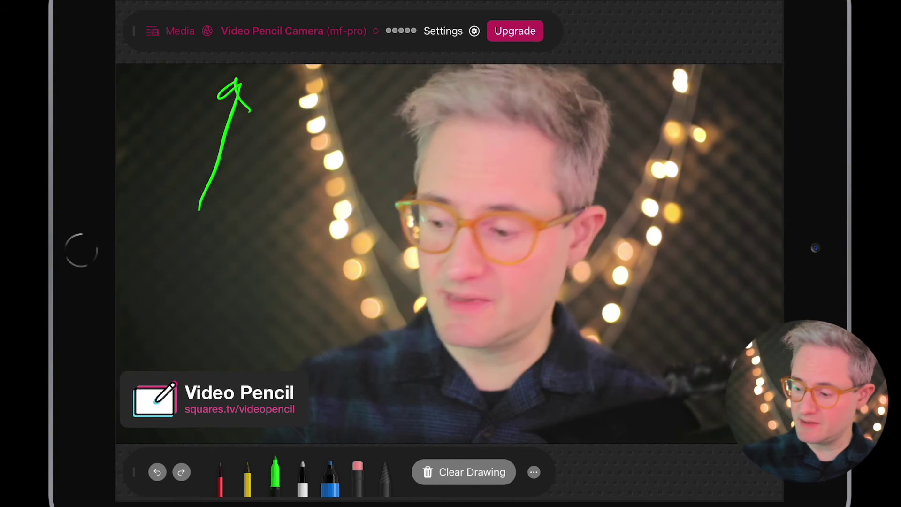
left_click(464, 471)
- Draw a green circle and arrow at the face, clear them, then draw a green line
left_click_drag(486, 136, 386, 277)
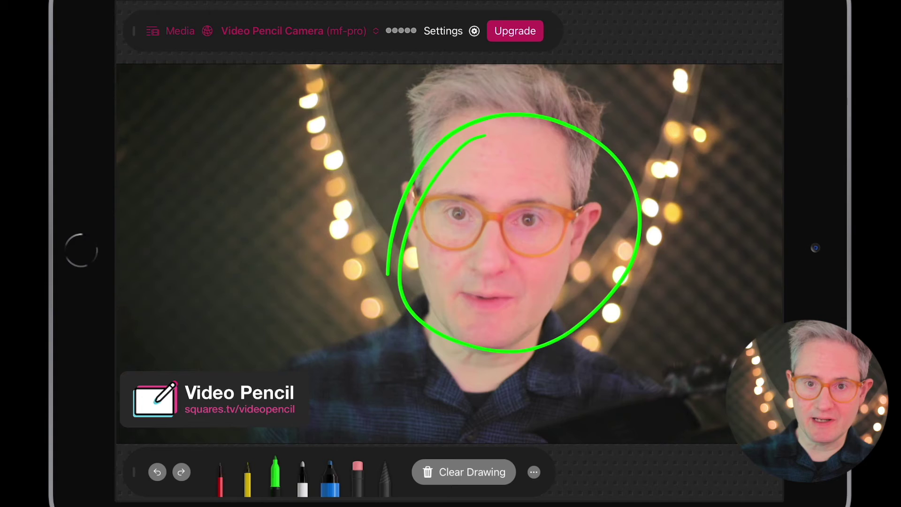
left_click_drag(161, 260, 401, 251)
left_click_drag(321, 232, 328, 282)
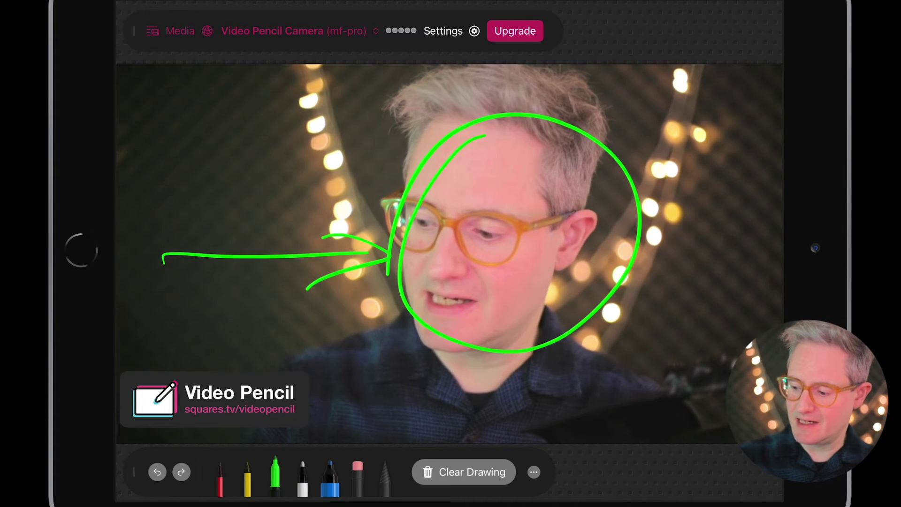
left_click(463, 471)
left_click_drag(162, 297, 345, 286)
type("Hello")
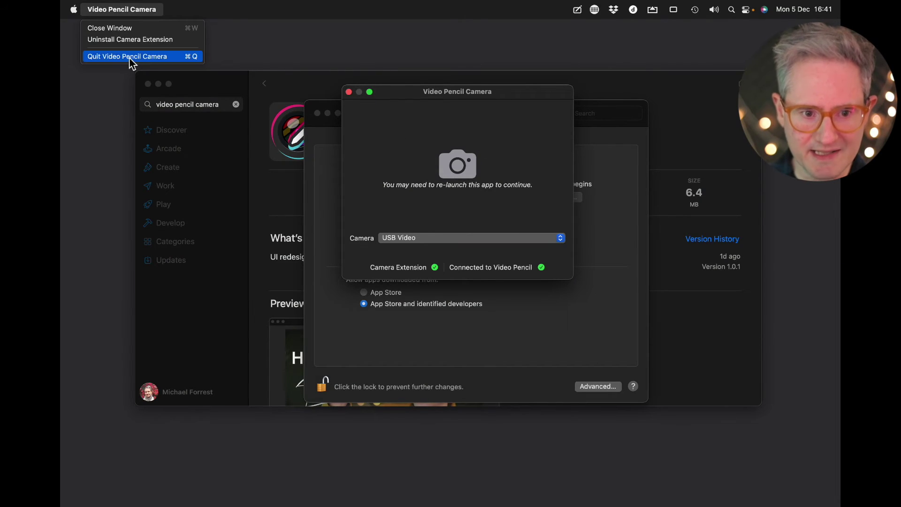
- Quit Video Pencil Camera from its menu-bar status panel
left_click(169, 11)
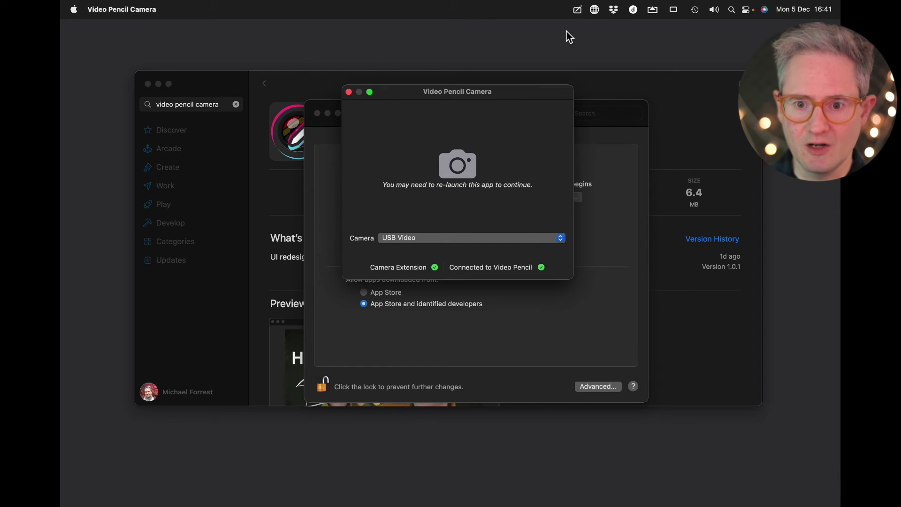
left_click(579, 10)
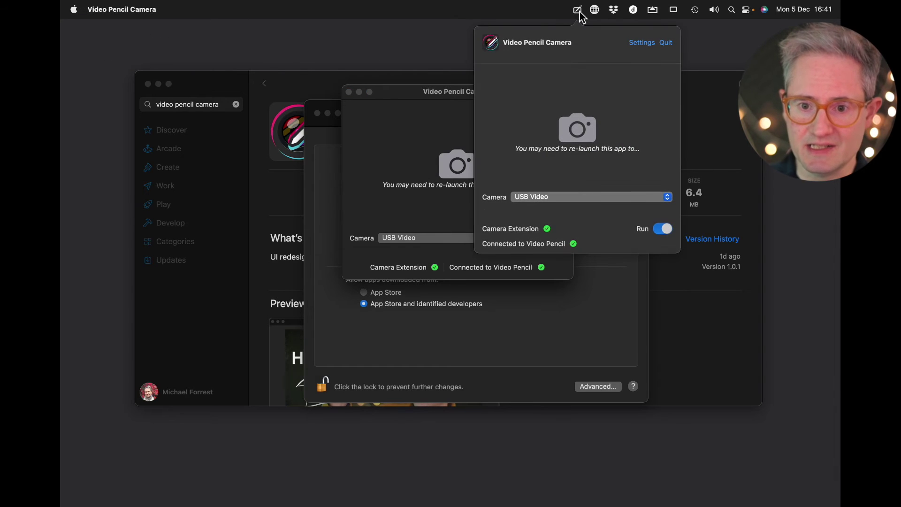
left_click(665, 43)
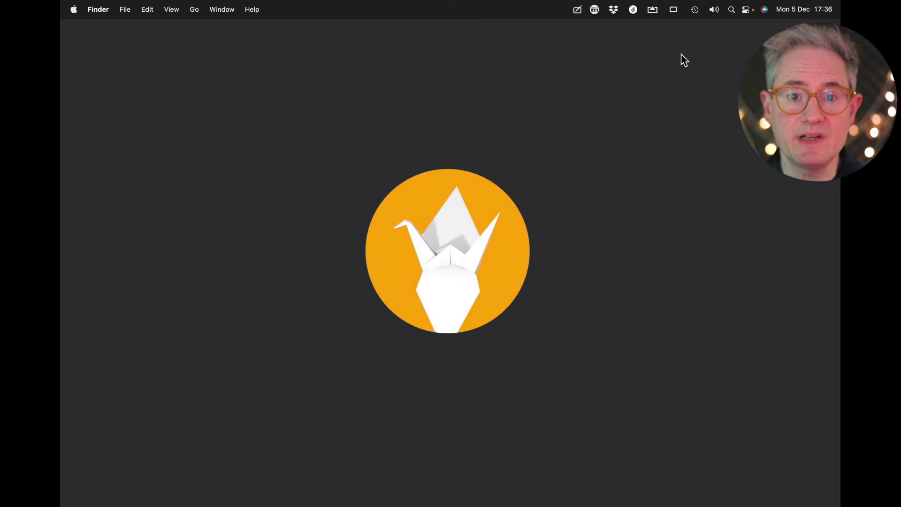
- Relaunch Video Pencil Camera and keep USB Video as its source camera
left_click(578, 10)
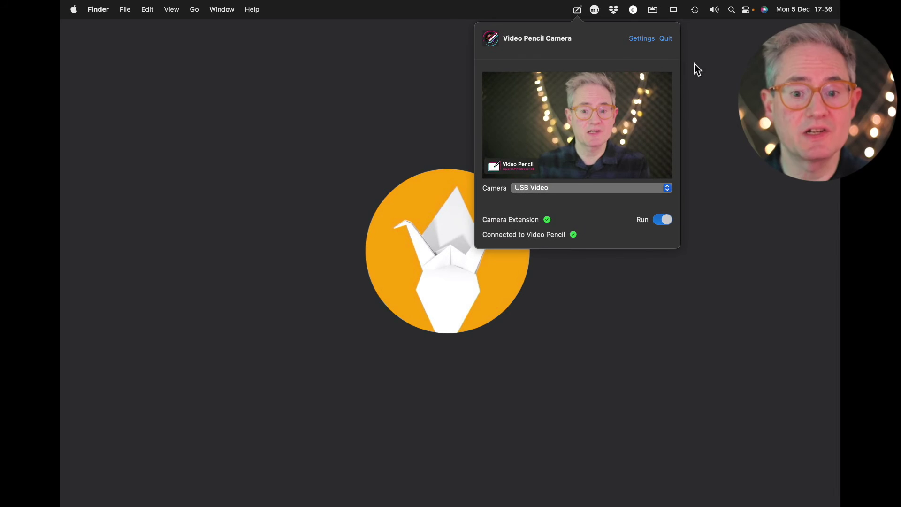
left_click(552, 188)
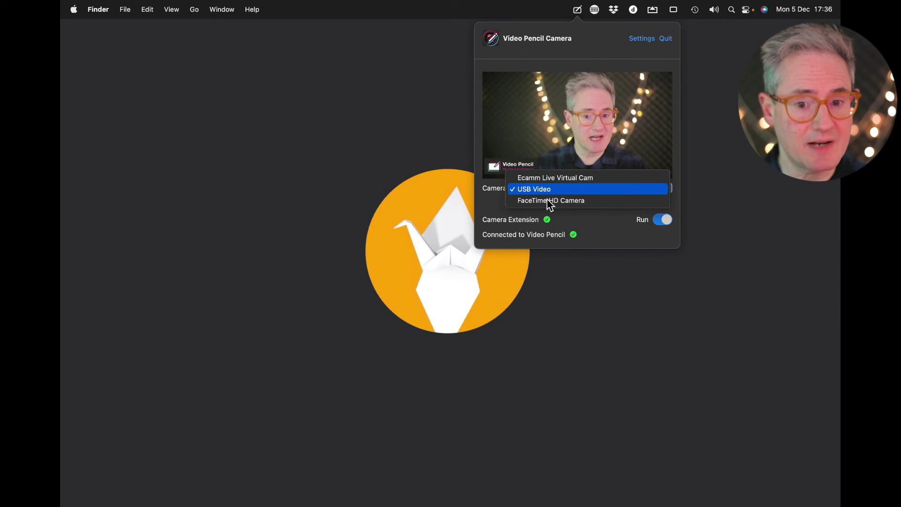
left_click(553, 190)
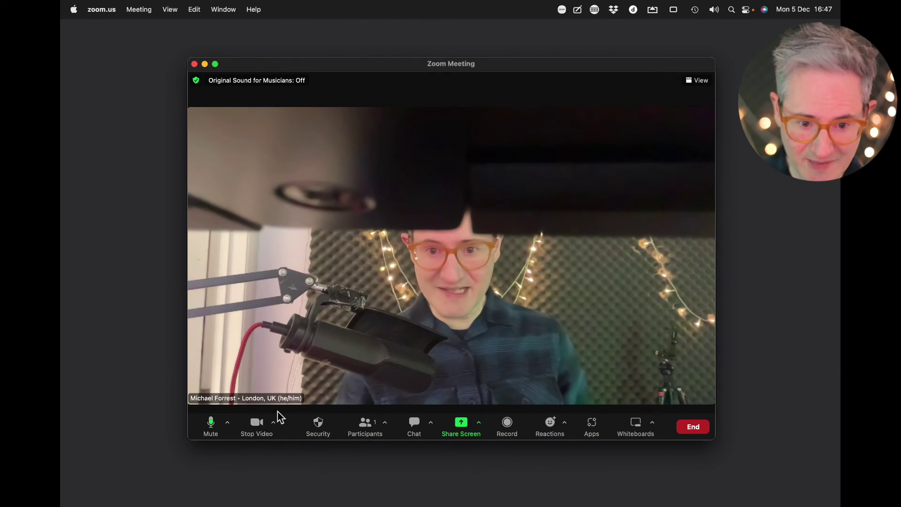
- Choose Video Pencil Camera as the Zoom meeting's camera
left_click(274, 423)
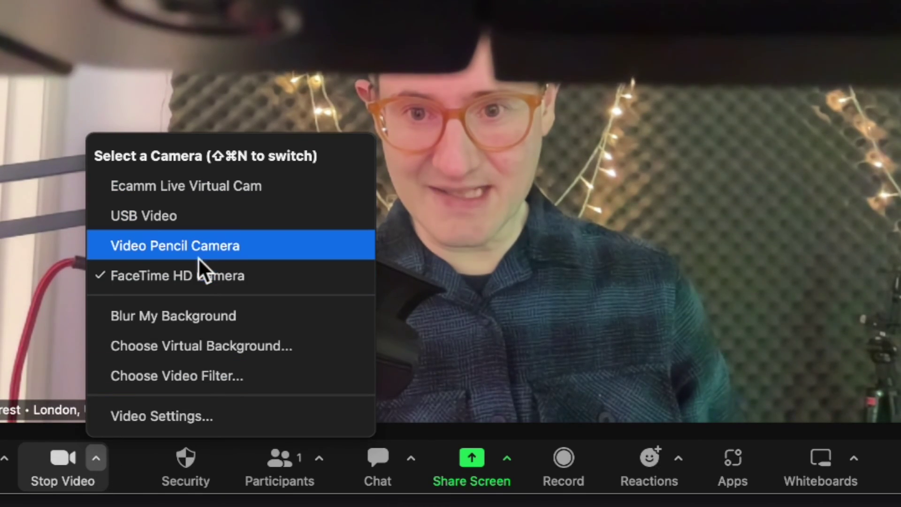
left_click(202, 249)
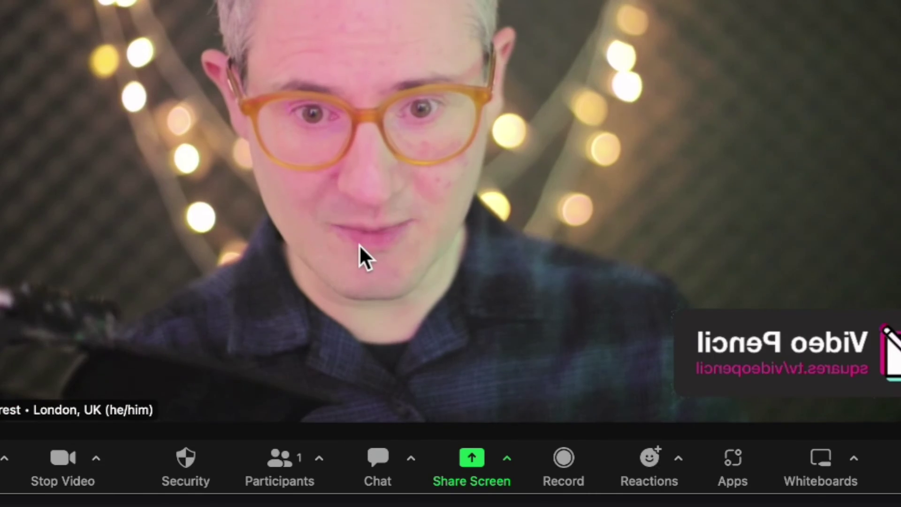